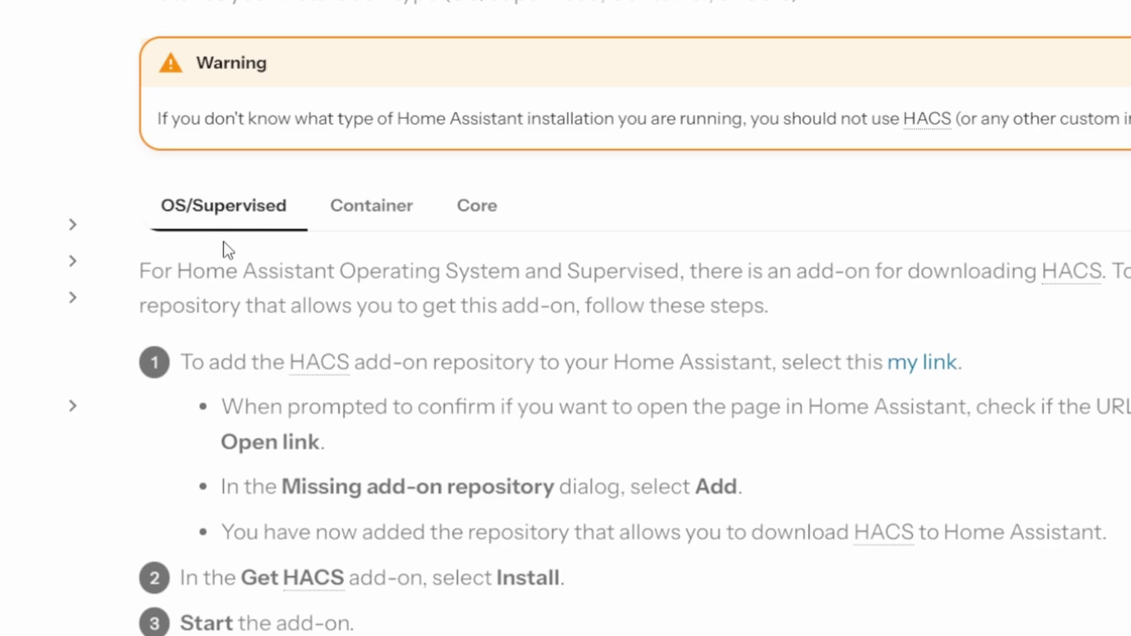
{"action": "left_click", "coordinate": [373, 222]}
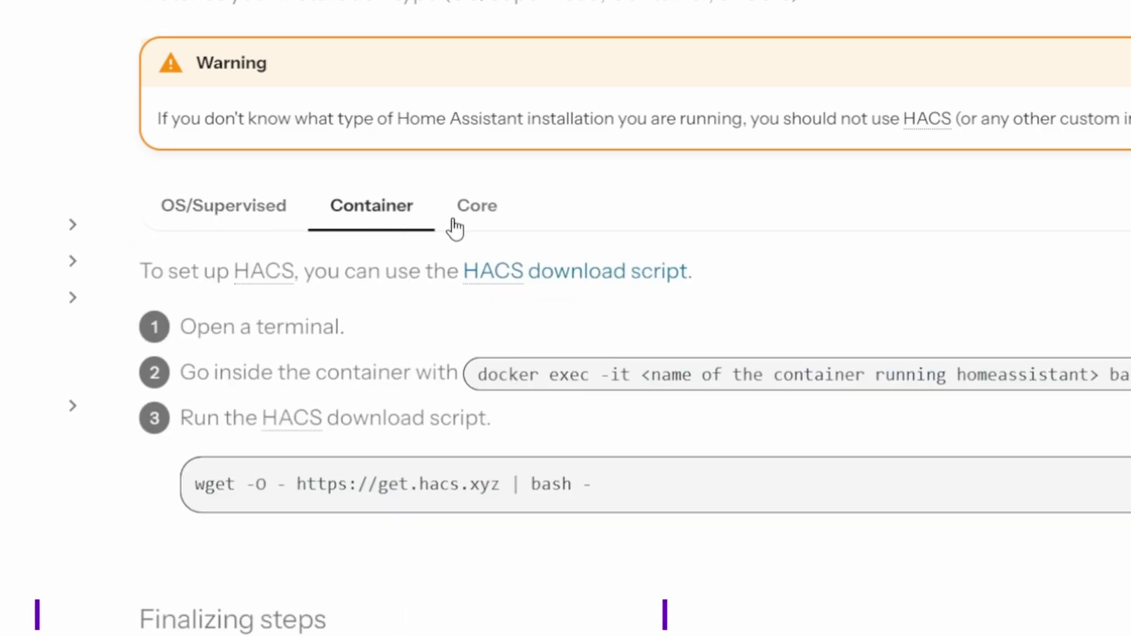
{"action": "left_click", "coordinate": [481, 224]}
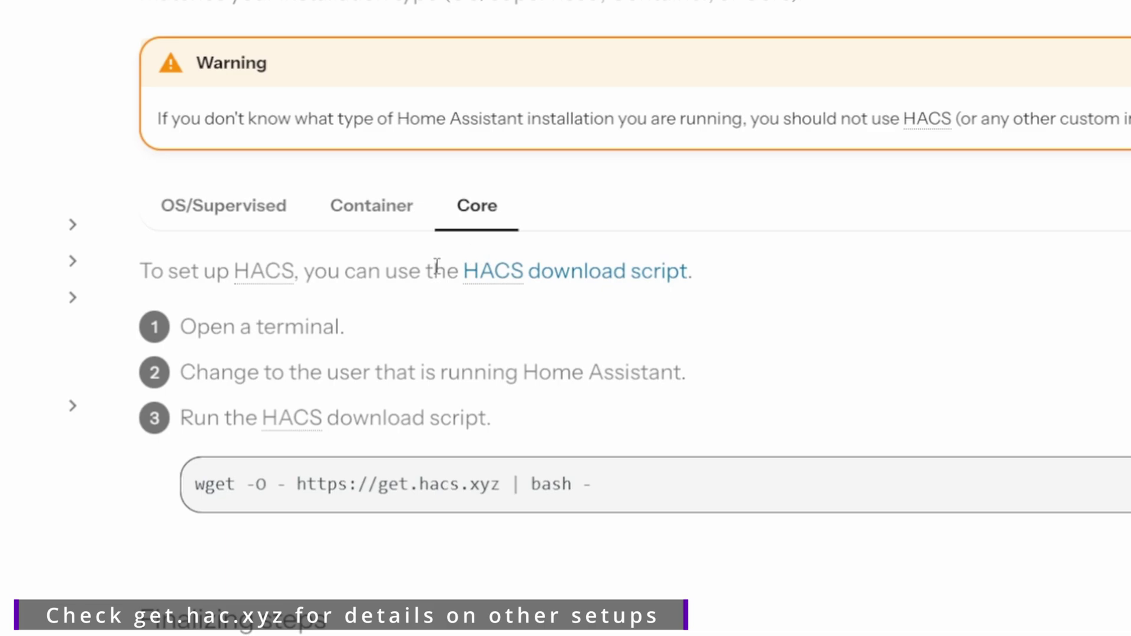
{"action": "left_click", "coordinate": [245, 222]}
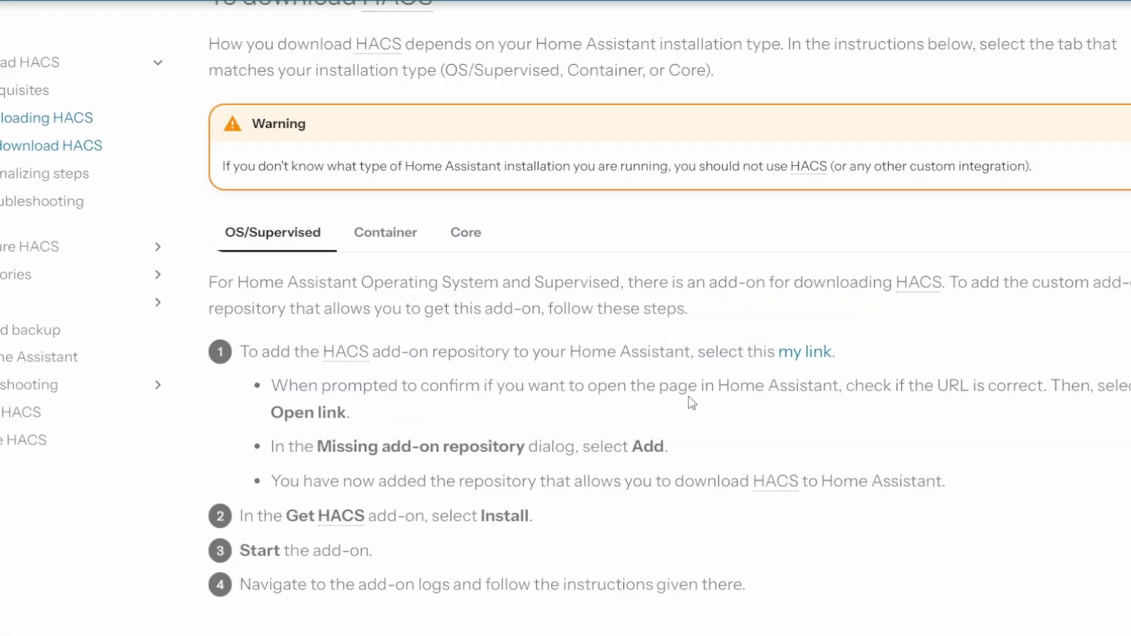
{"action": "left_click", "coordinate": [748, 344]}
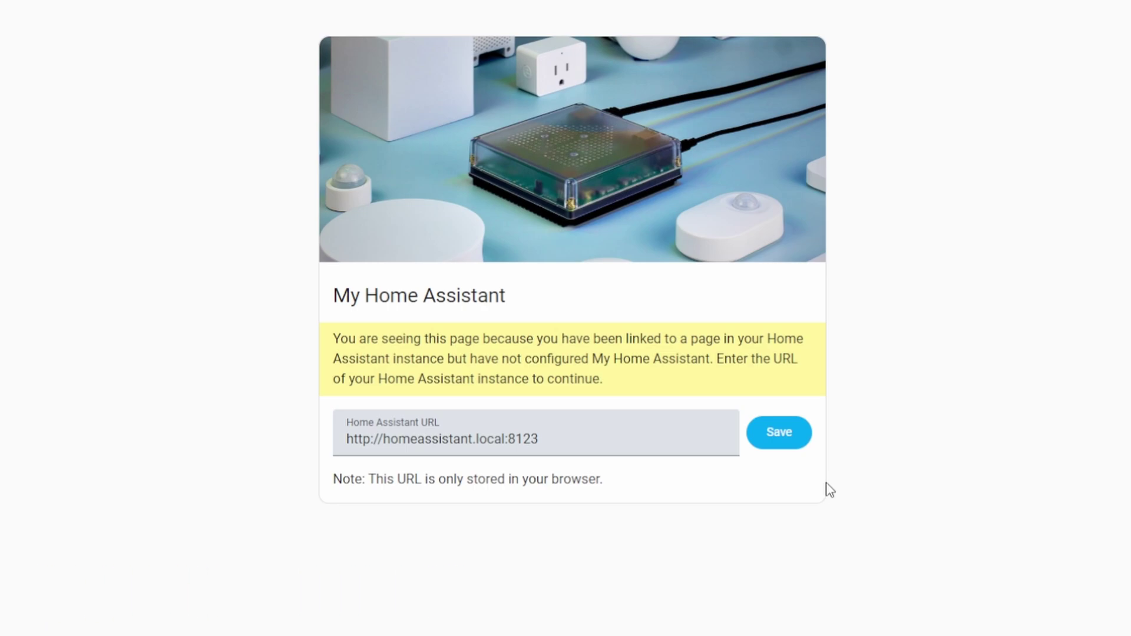
{"action": "left_click", "coordinate": [789, 434]}
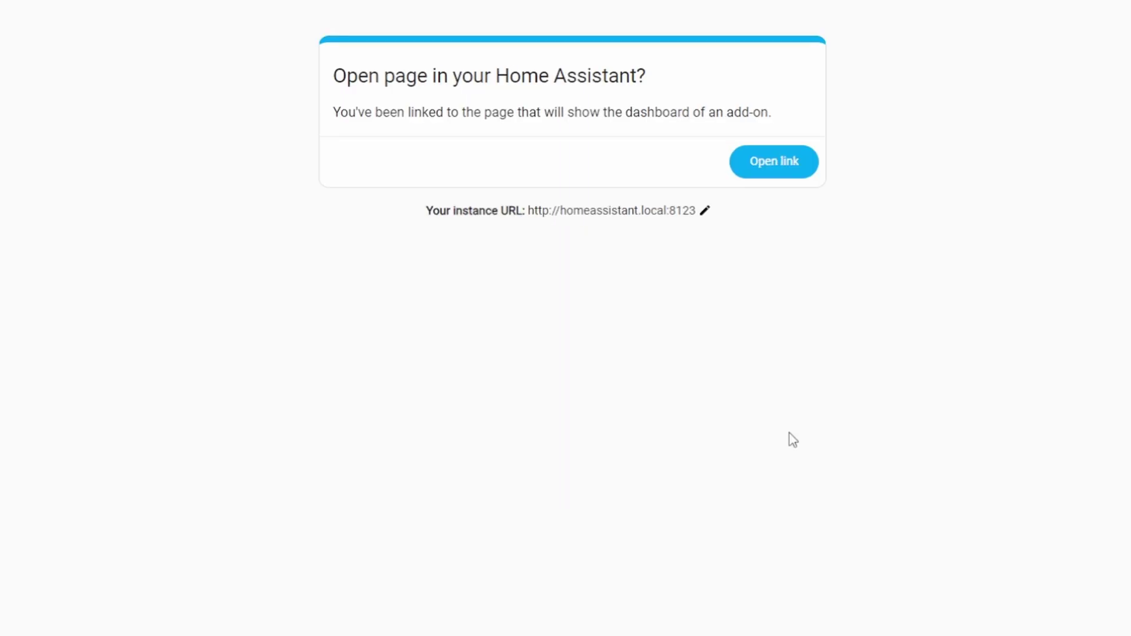
- Add the HACS repository, install the Get HACS add-on, enable start on boot and start it
{"action": "left_click", "coordinate": [795, 171]}
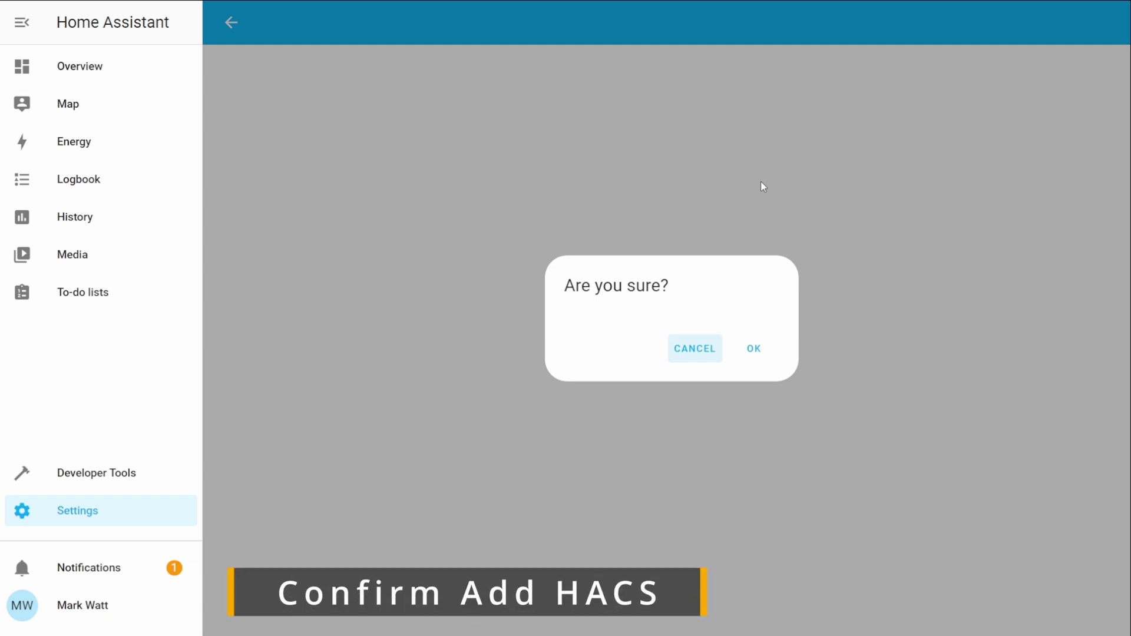
{"action": "left_click", "coordinate": [754, 356]}
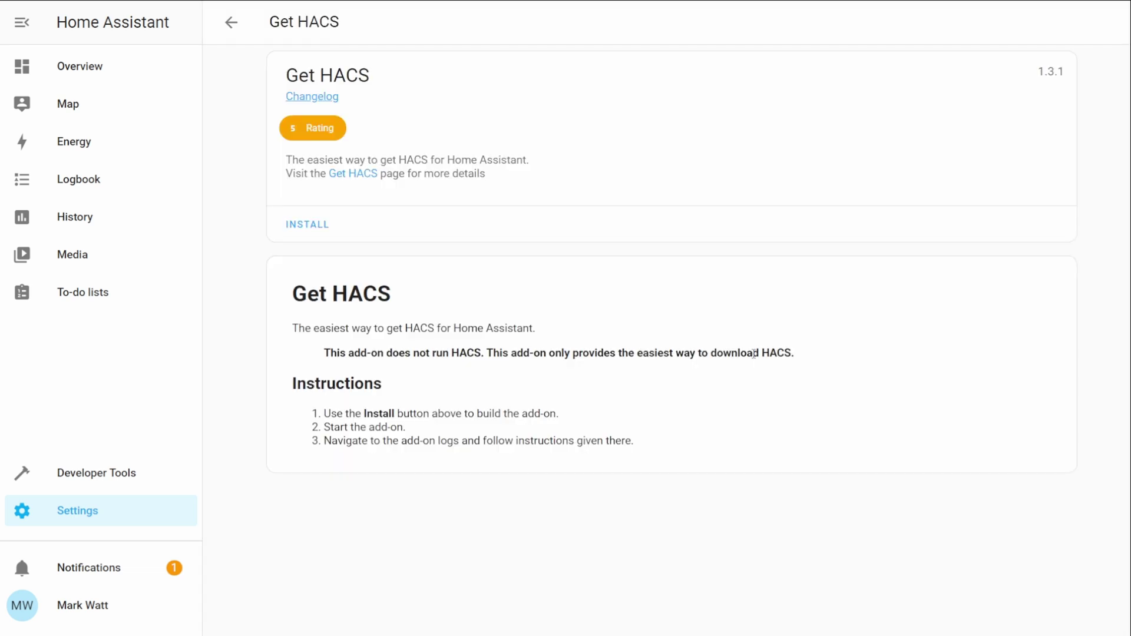
{"action": "left_click", "coordinate": [299, 230]}
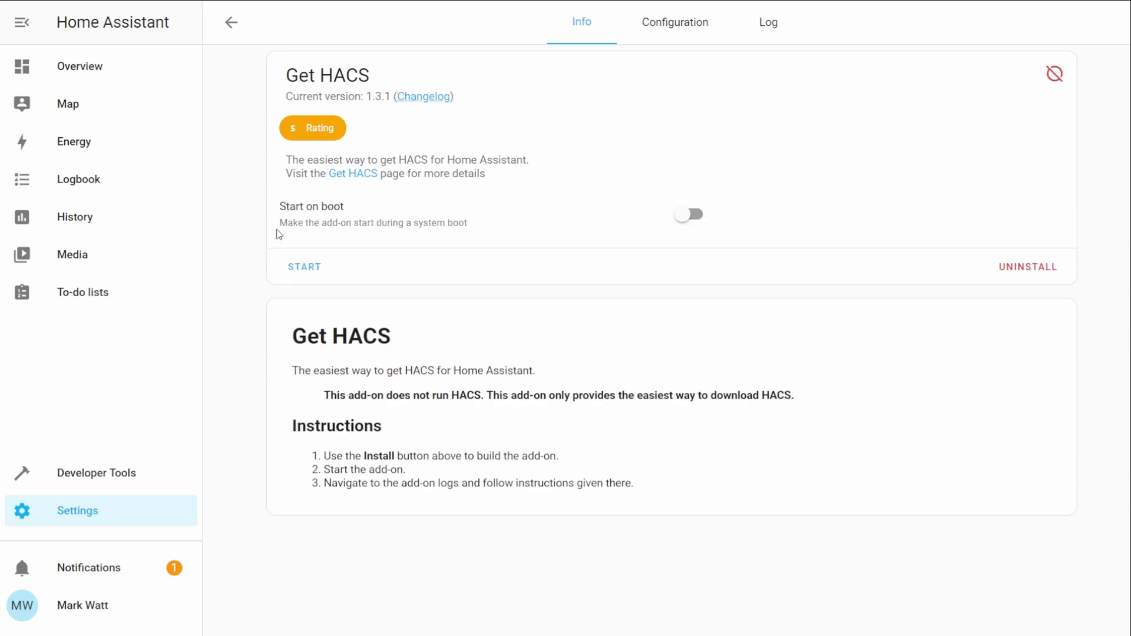
{"action": "left_click", "coordinate": [685, 217]}
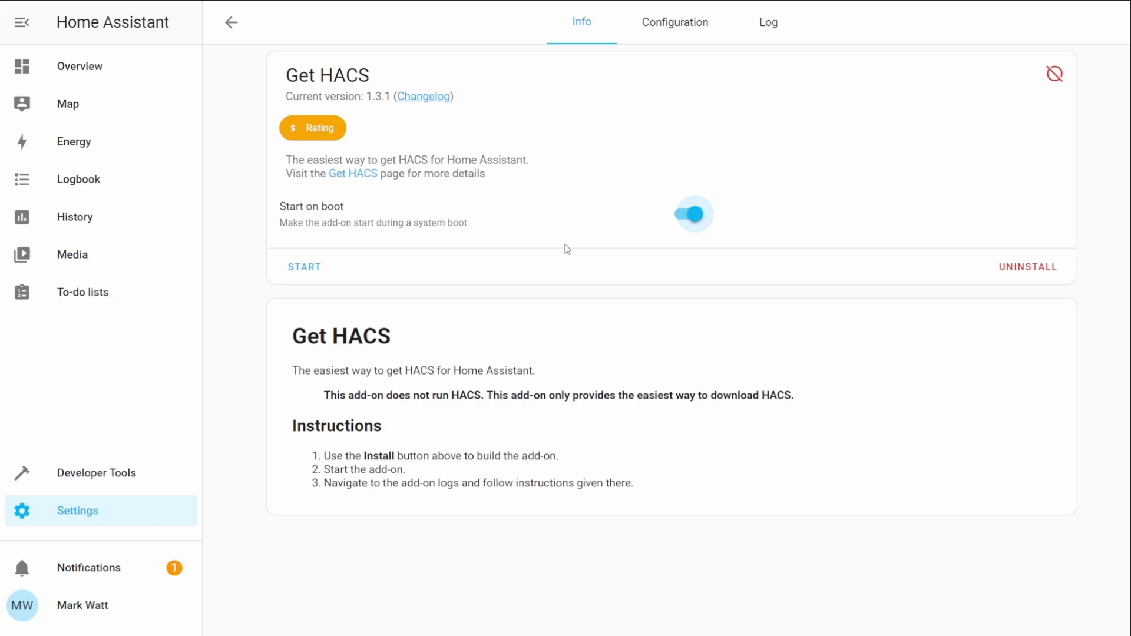
{"action": "left_click", "coordinate": [308, 273]}
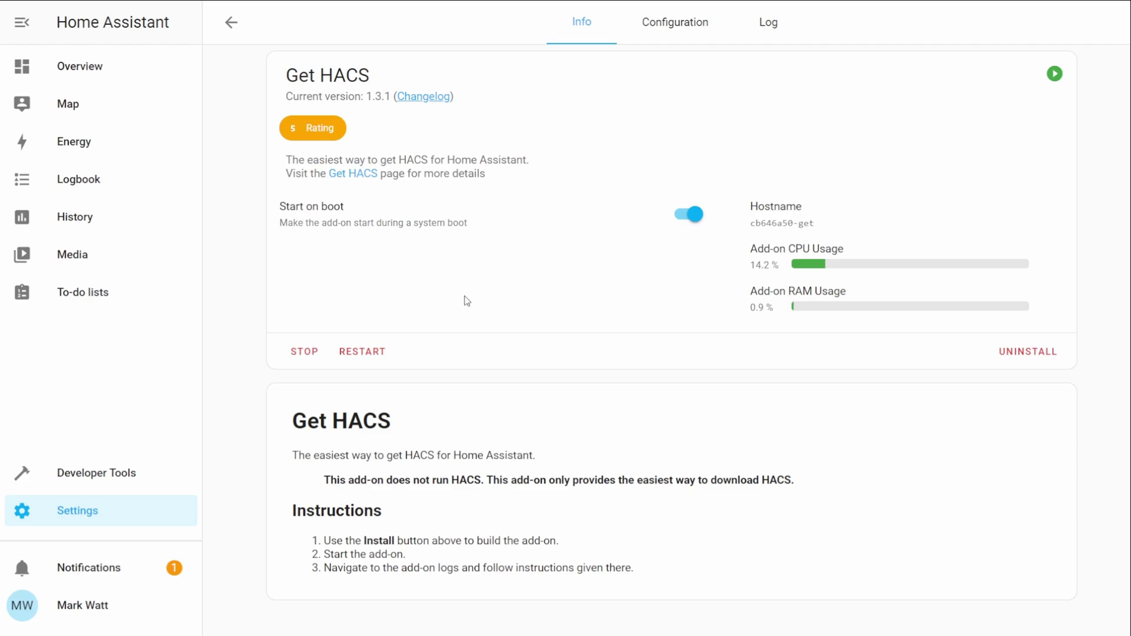
- Restart Home Assistant from the Settings page
{"action": "left_click", "coordinate": [102, 513]}
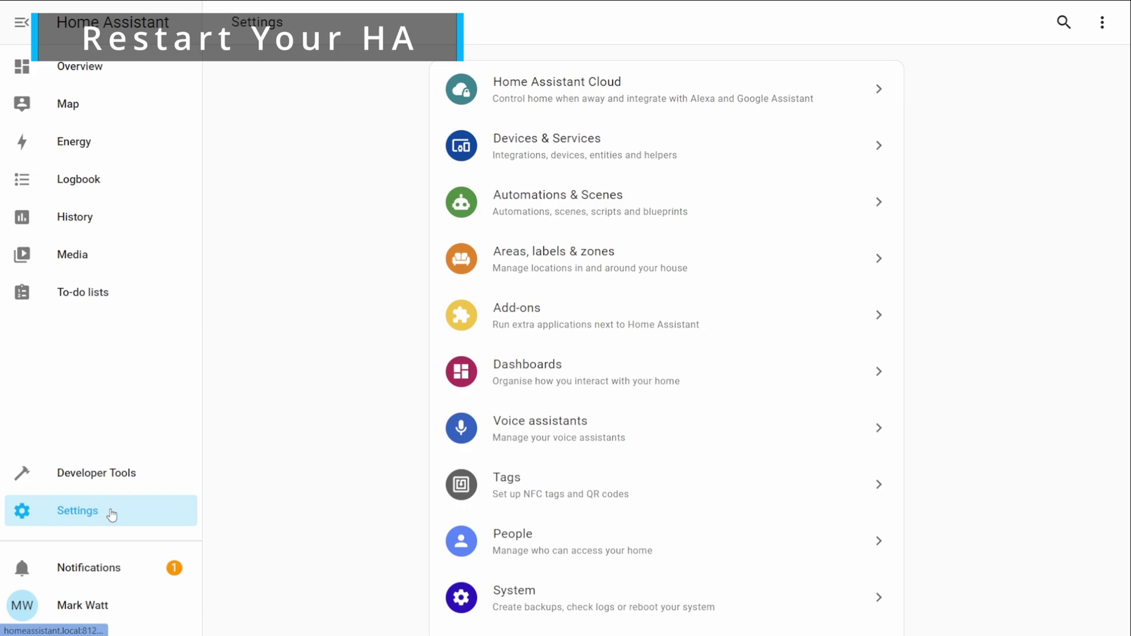
{"action": "left_click", "coordinate": [1102, 24]}
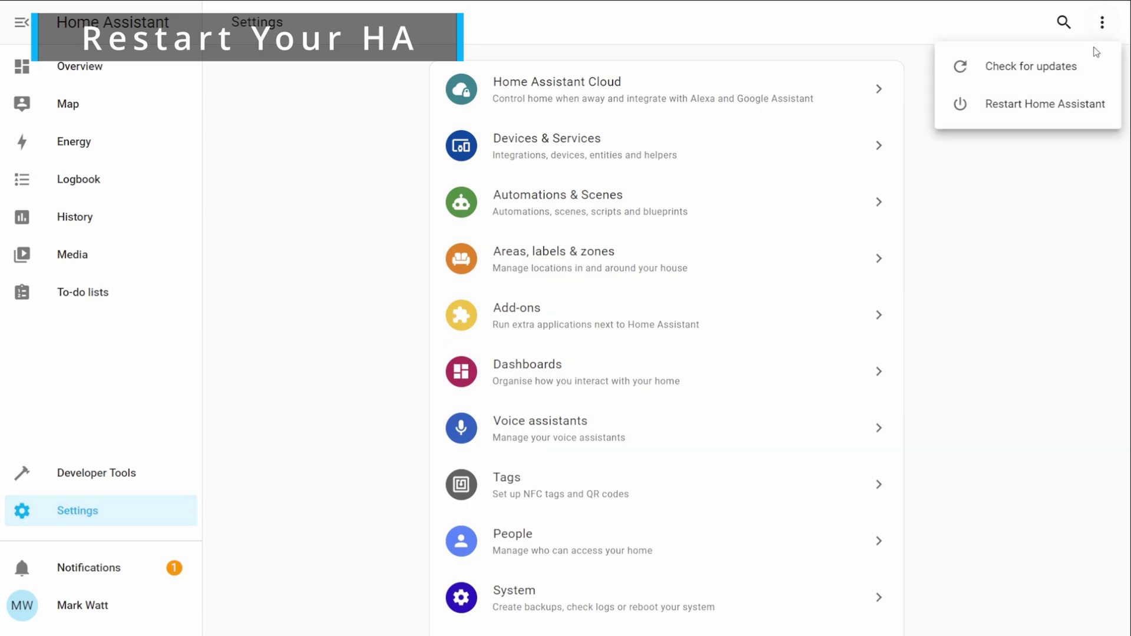
{"action": "left_click", "coordinate": [1054, 105]}
{"action": "left_click", "coordinate": [493, 329]}
{"action": "left_click", "coordinate": [664, 348]}
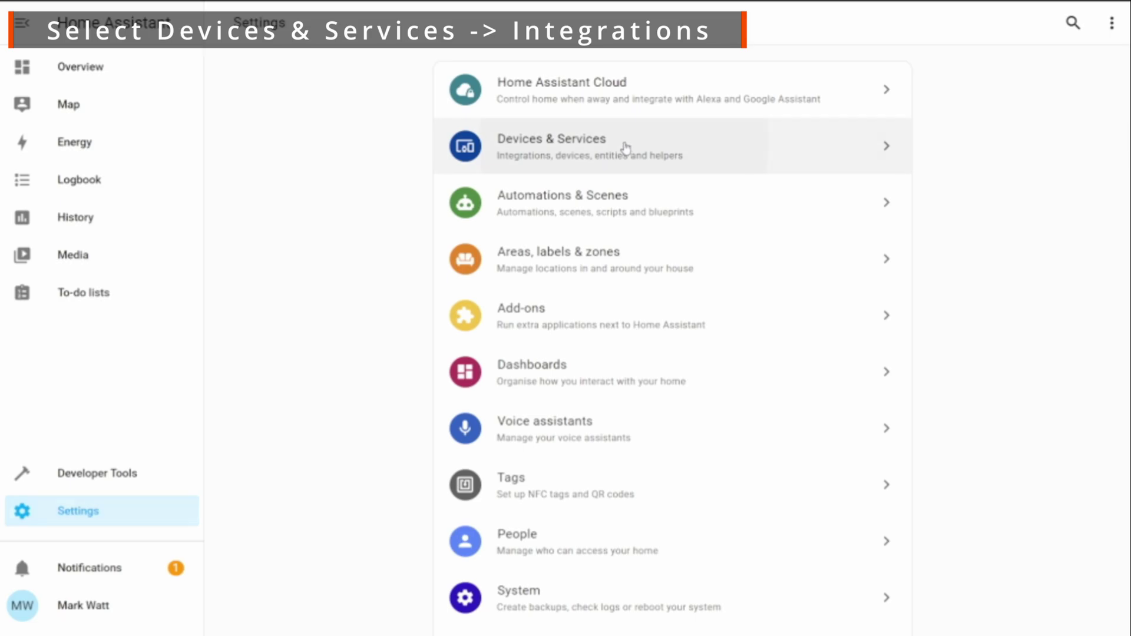
- Search 'hacs' under Devices & Services and begin adding the HACS integration
{"action": "left_click", "coordinate": [623, 149]}
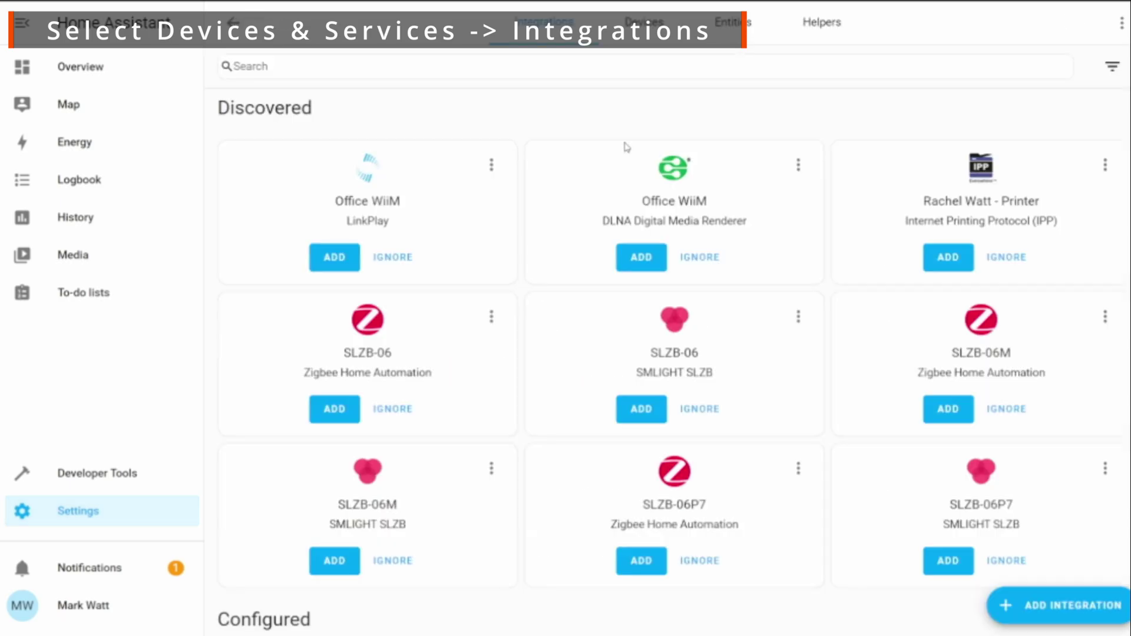
{"action": "left_click", "coordinate": [1032, 615]}
{"action": "type", "text": "ha"}
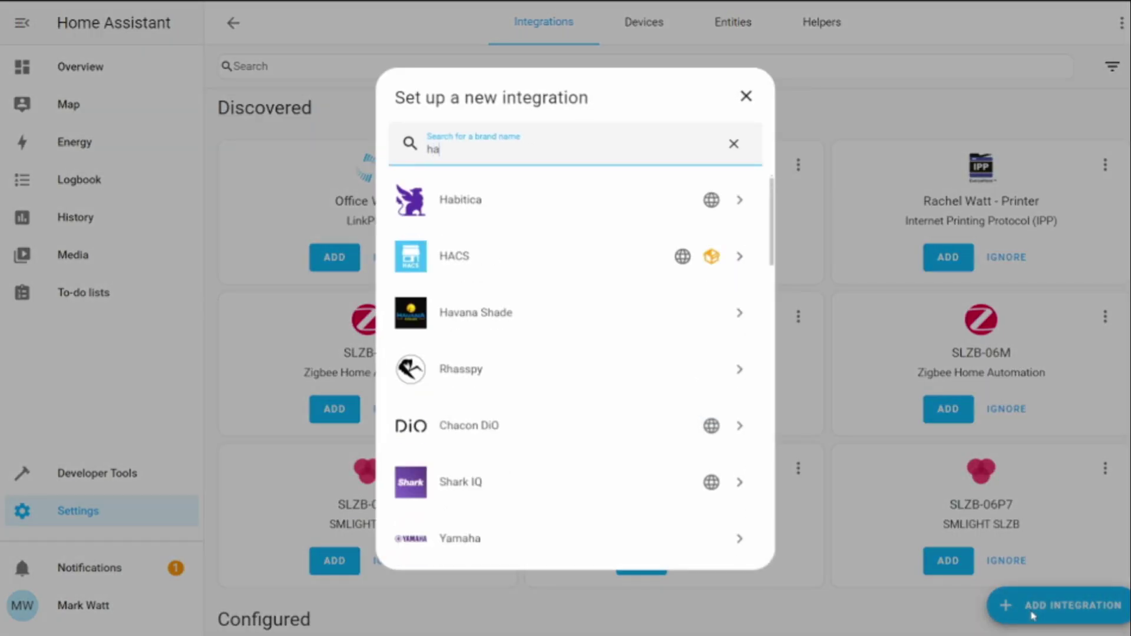
{"action": "type", "text": "cs"}
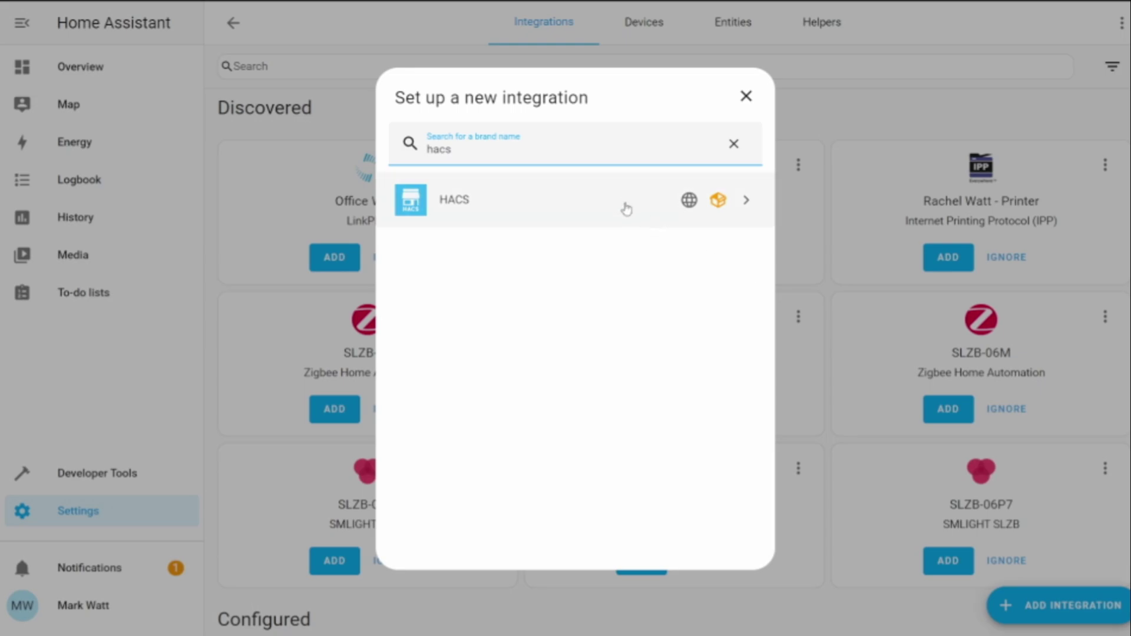
{"action": "left_click", "coordinate": [613, 204]}
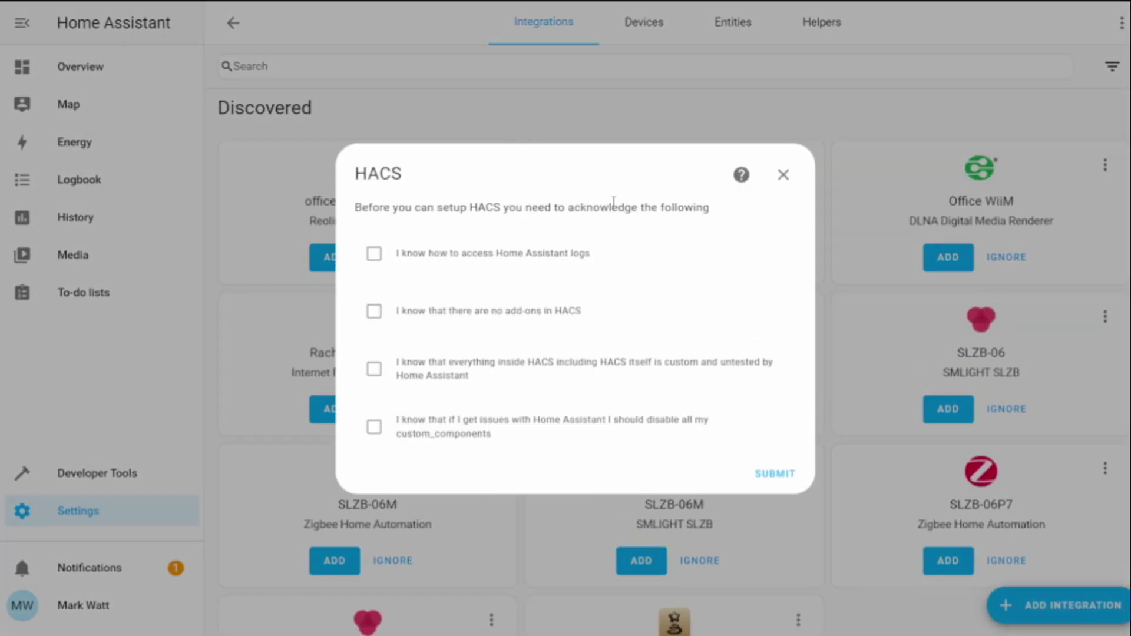
- Accept all four HACS acknowledgements (logs, no add-ons, untested content, disabling components) and submit
{"action": "left_click", "coordinate": [373, 258]}
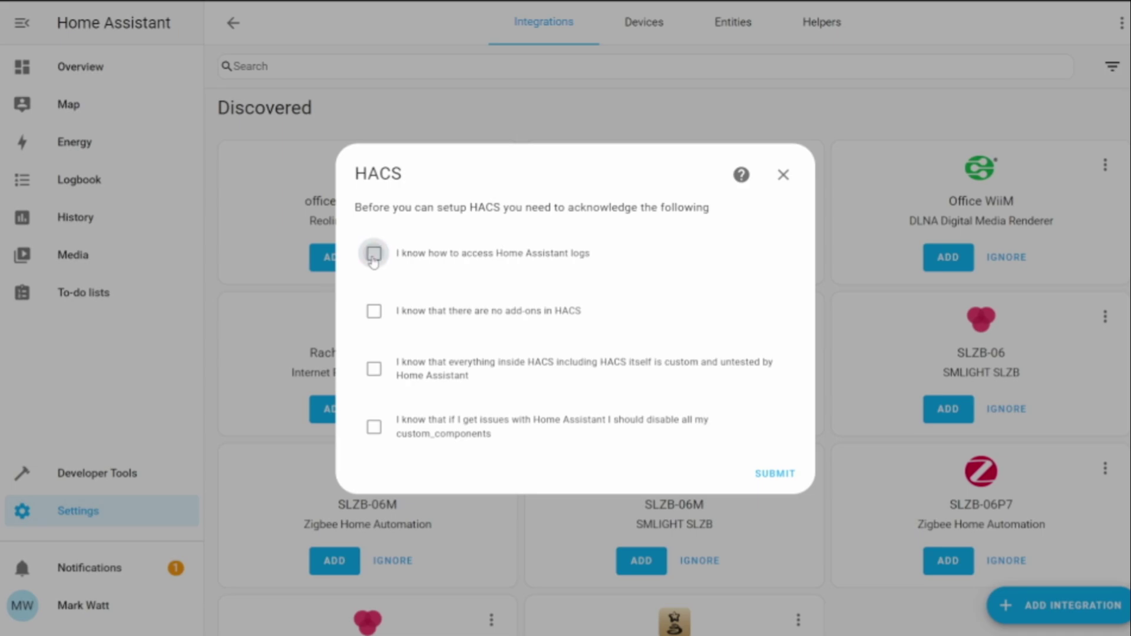
{"action": "left_click", "coordinate": [373, 313]}
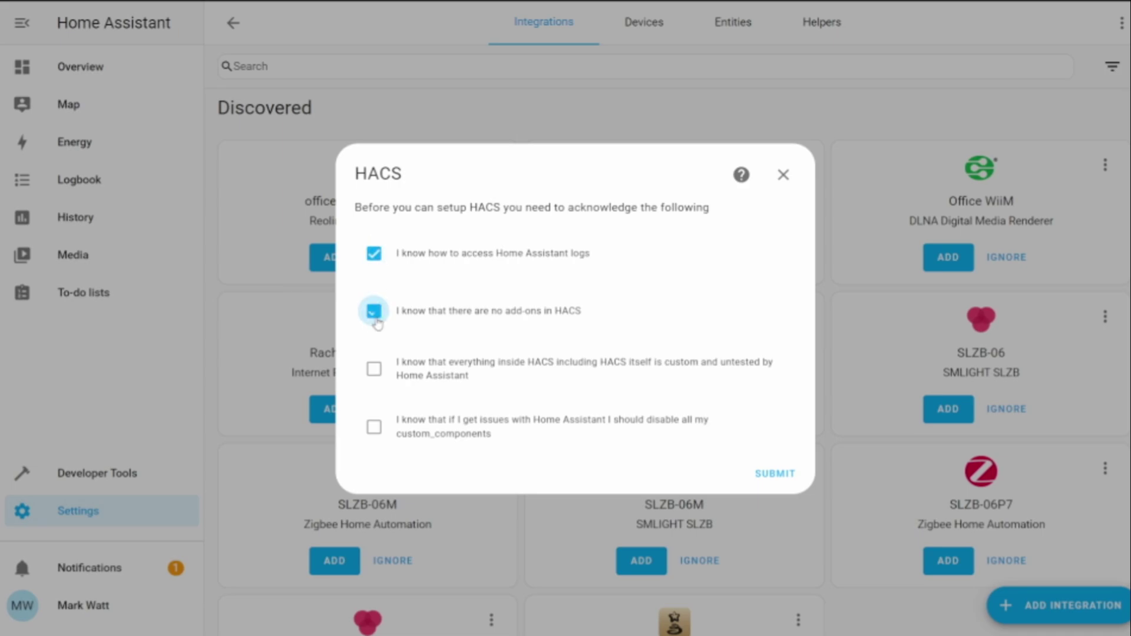
{"action": "left_click", "coordinate": [377, 380]}
{"action": "left_click", "coordinate": [377, 433]}
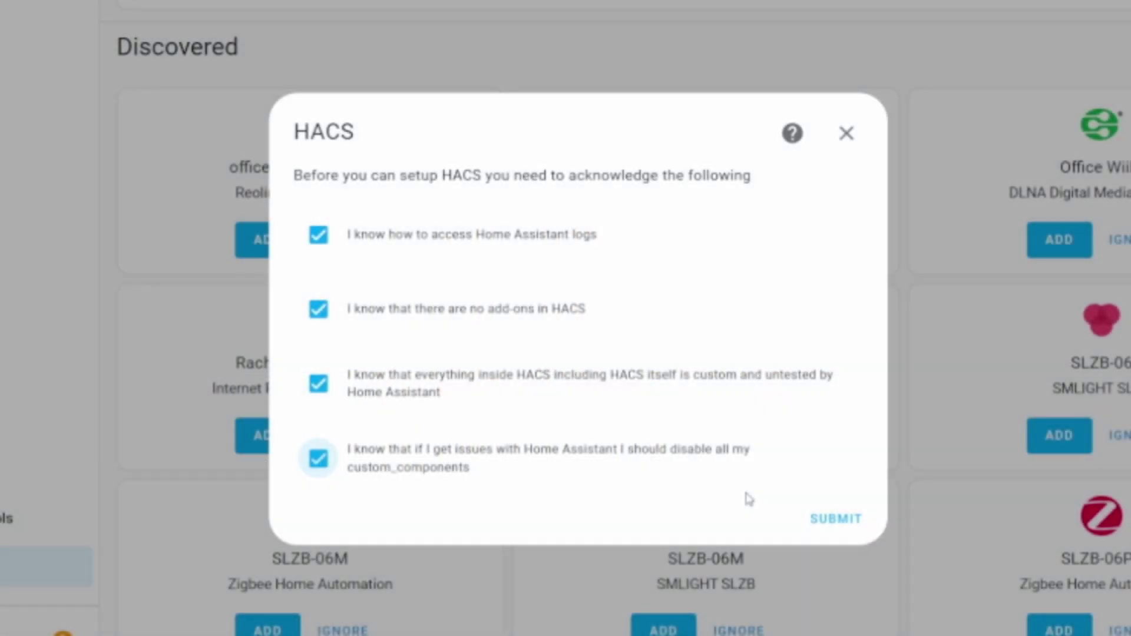
{"action": "left_click", "coordinate": [839, 522]}
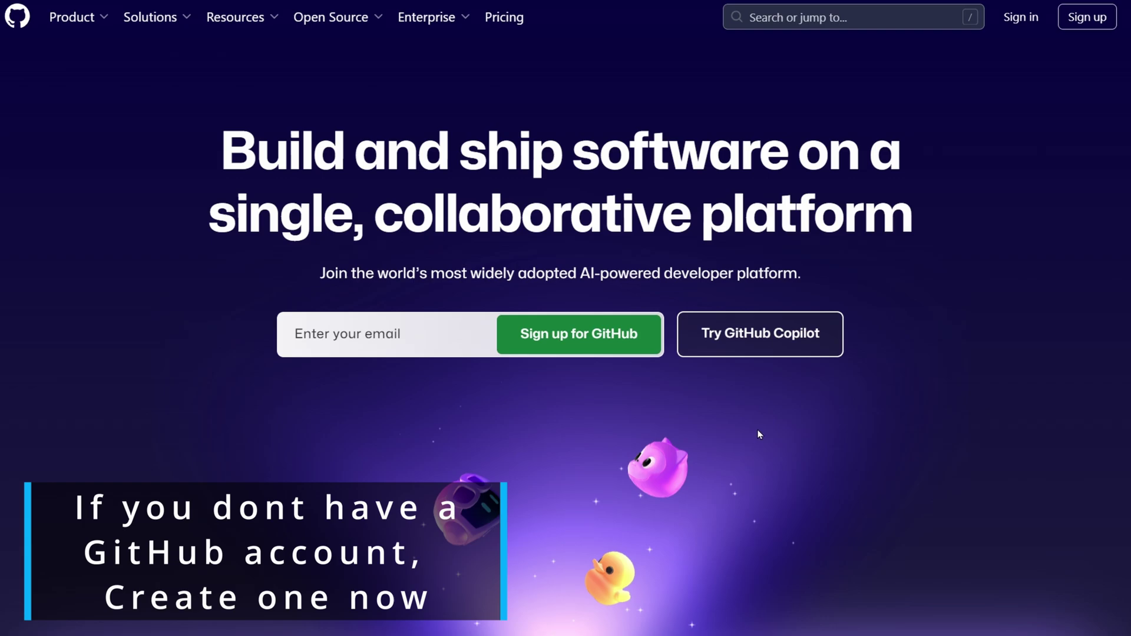
- Try GitHub sign-up, then go to the github.com/login/device activation page
{"action": "left_click", "coordinate": [1089, 24]}
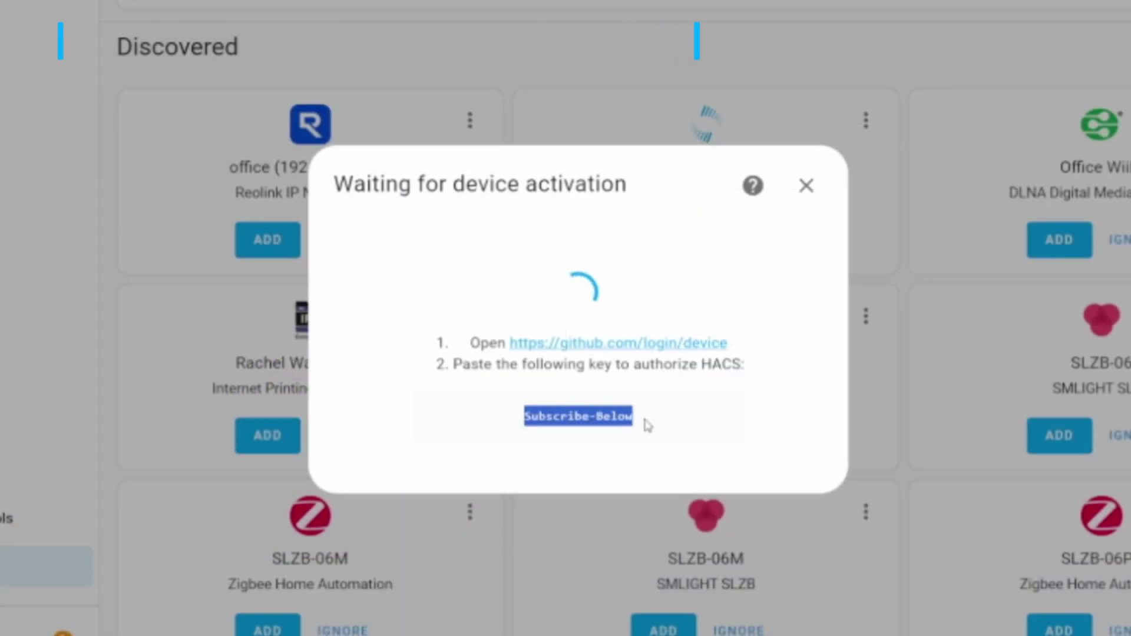
{"action": "left_click", "coordinate": [626, 344]}
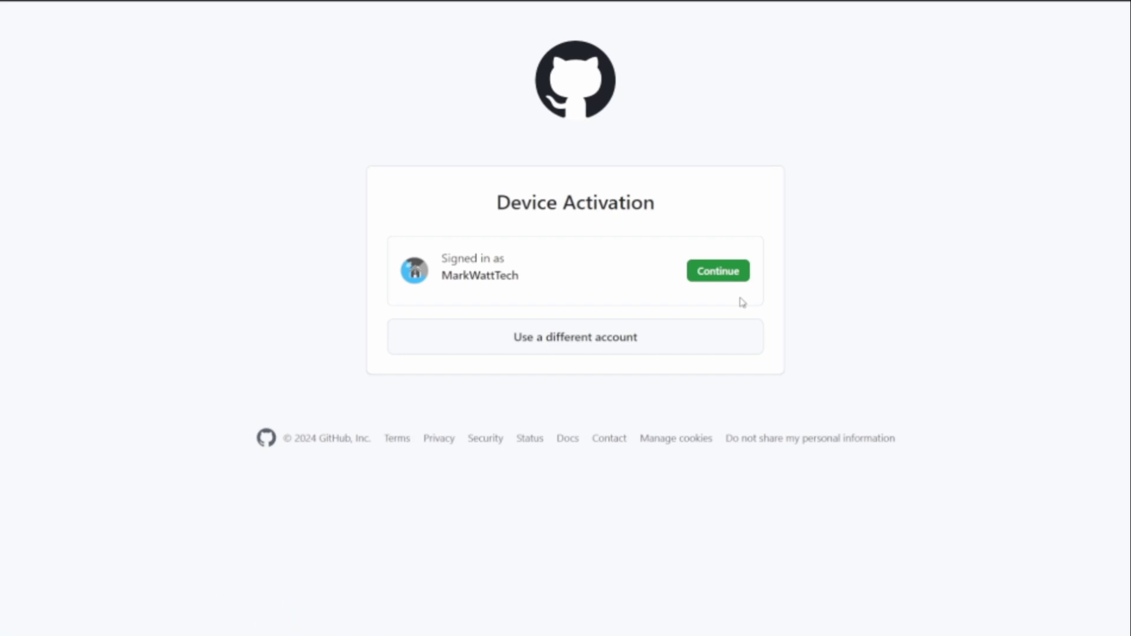
- Enter the device activation code on GitHub and authorize hacs for the signed-in account
{"action": "left_click", "coordinate": [727, 274]}
{"action": "type", "text": "S"}
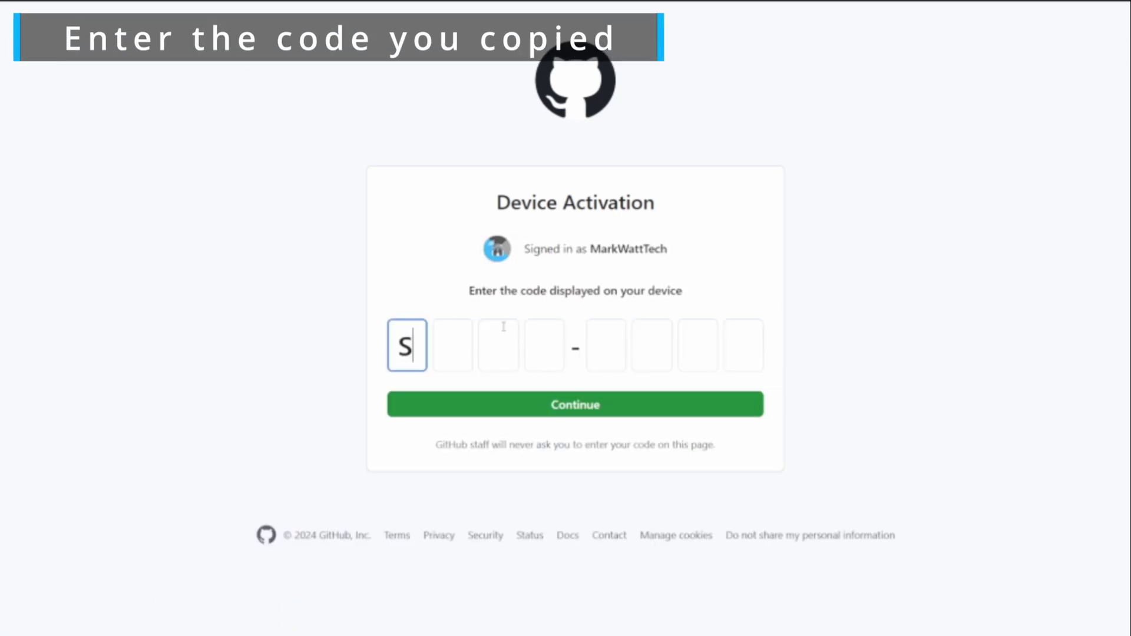
{"action": "type", "text": "UBS-CRIB"}
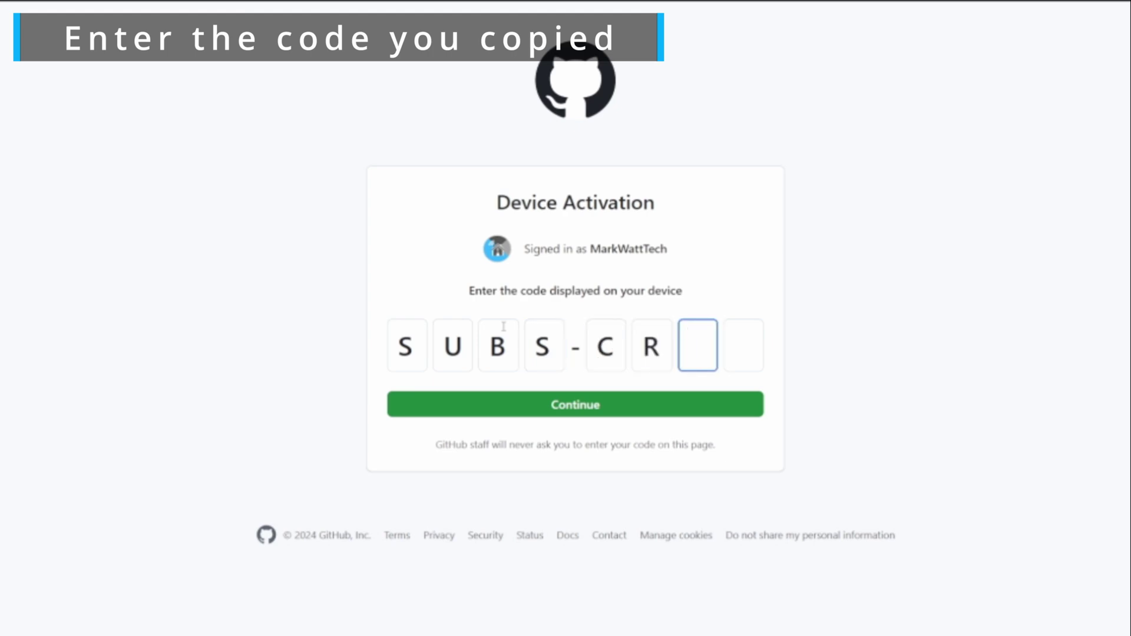
{"action": "left_click", "coordinate": [582, 411]}
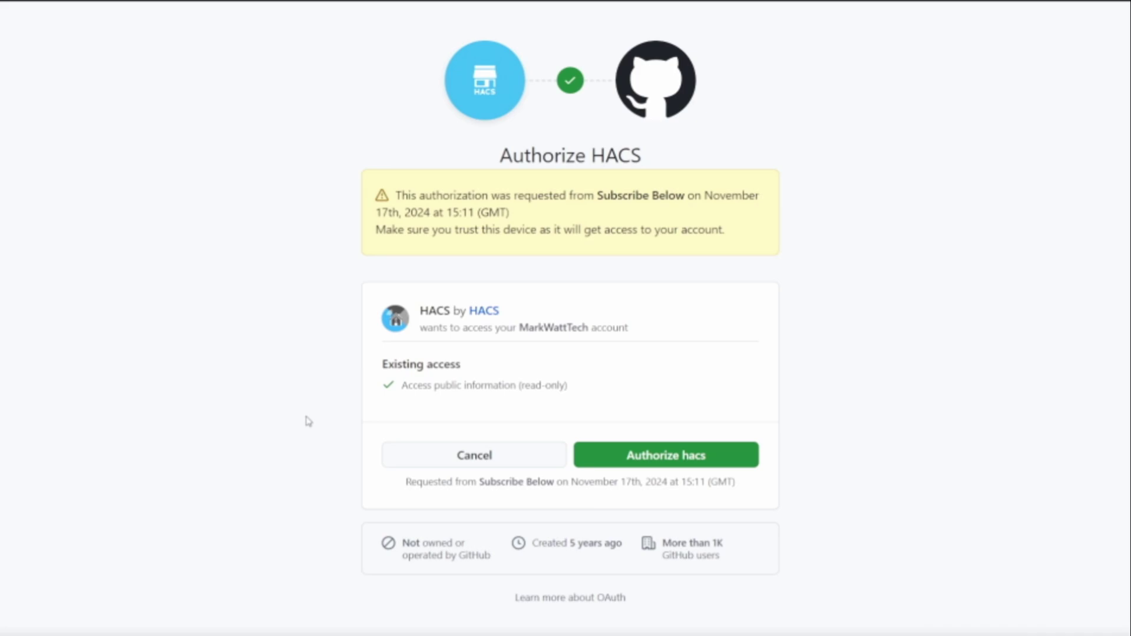
{"action": "left_click", "coordinate": [718, 461]}
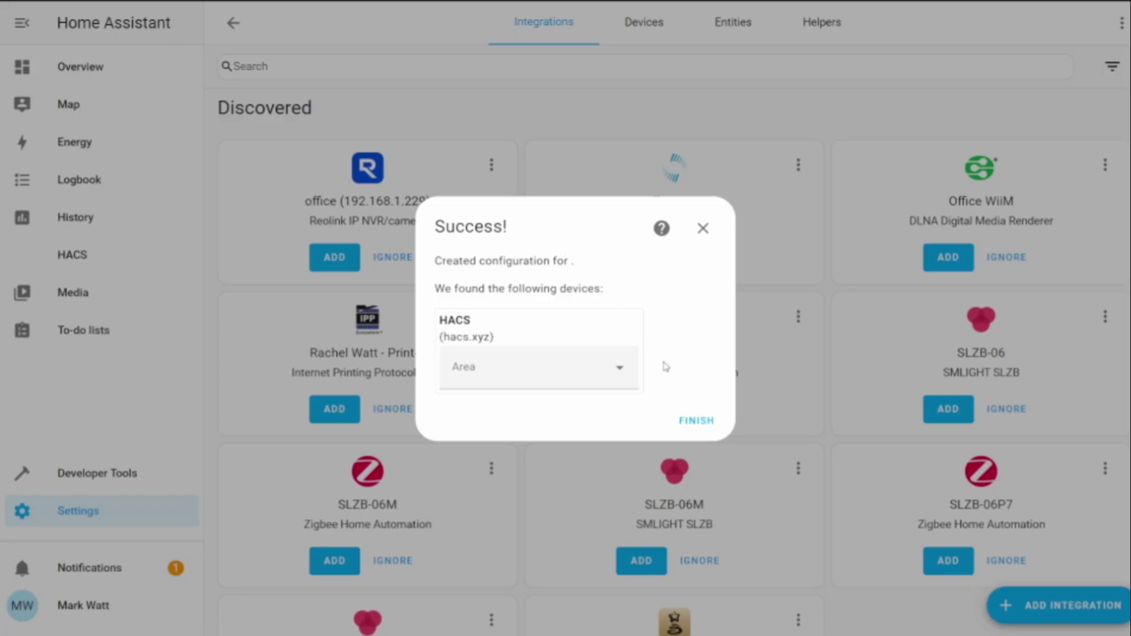
- Close the HACS success dialog and hard-refresh with Ctrl+F5 so HACS appears in the sidebar
{"action": "left_click", "coordinate": [698, 422]}
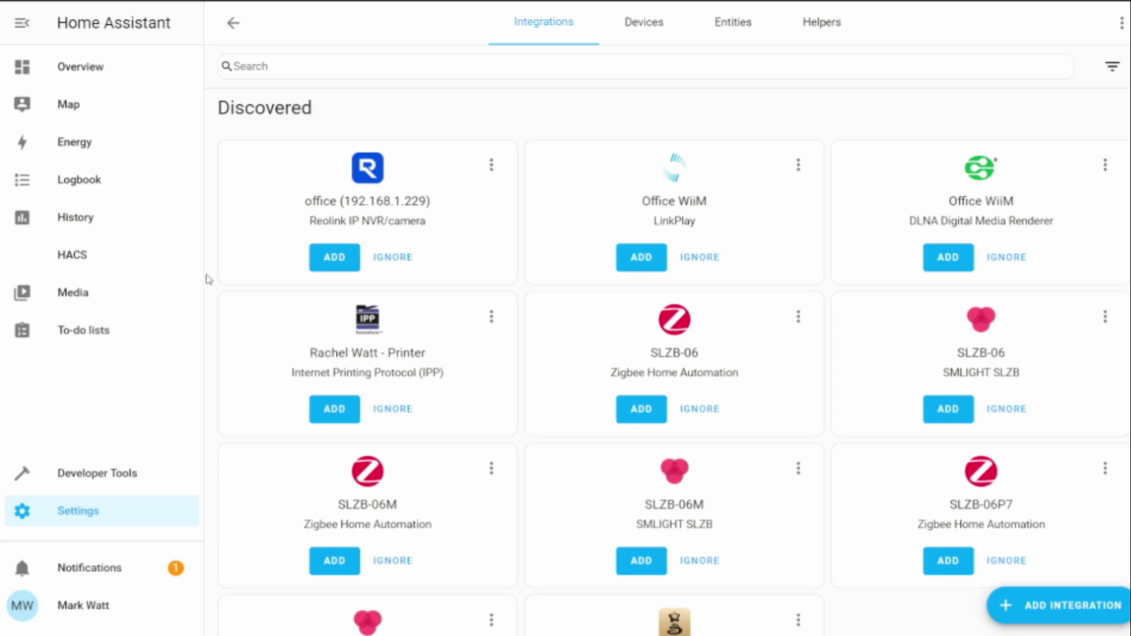
{"action": "key", "text": "ctrl+F5"}
- Open HACS from the sidebar, view Bubble Card's details, then return and browse the repository list
{"action": "left_click", "coordinate": [88, 258]}
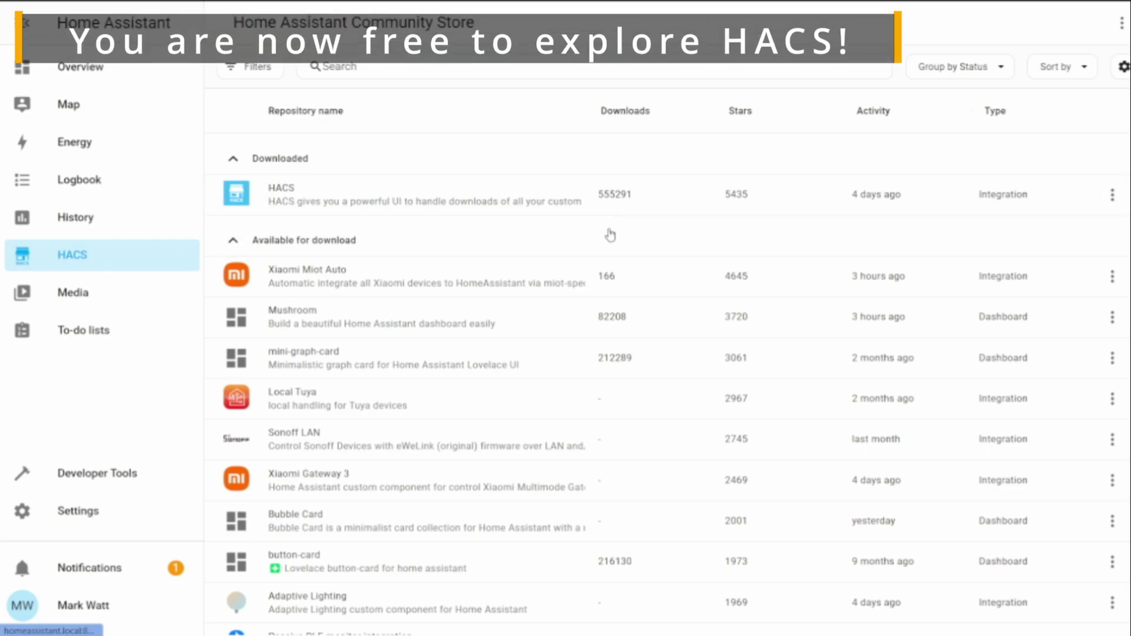
{"action": "scroll", "coordinate": [610, 235], "scroll_direction": "down", "scroll_amount": 4}
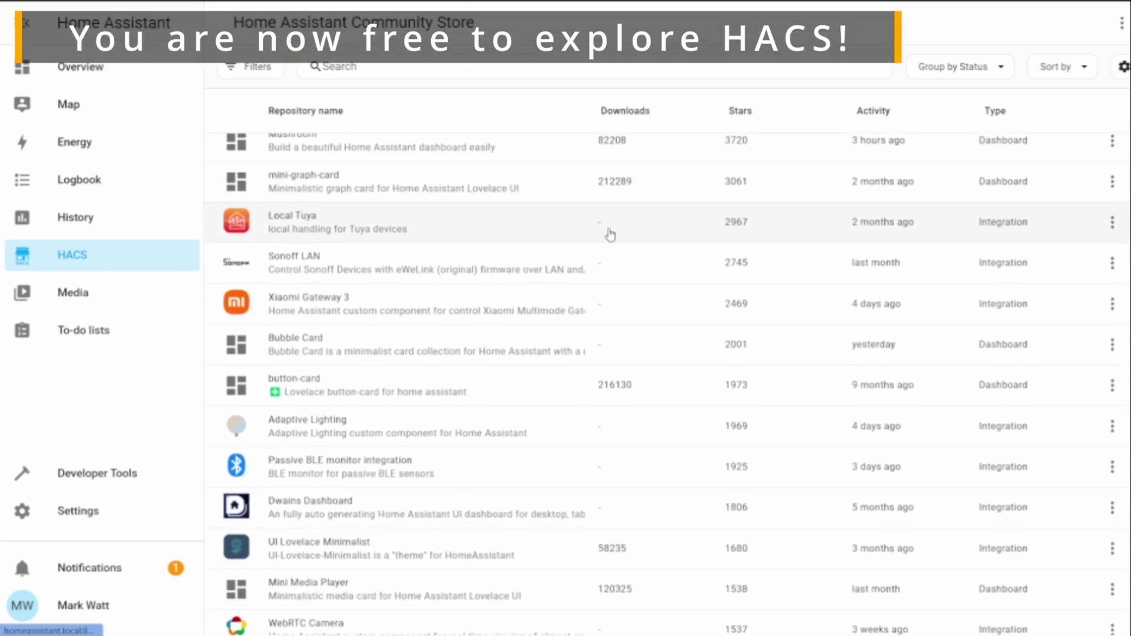
{"action": "left_click", "coordinate": [533, 291]}
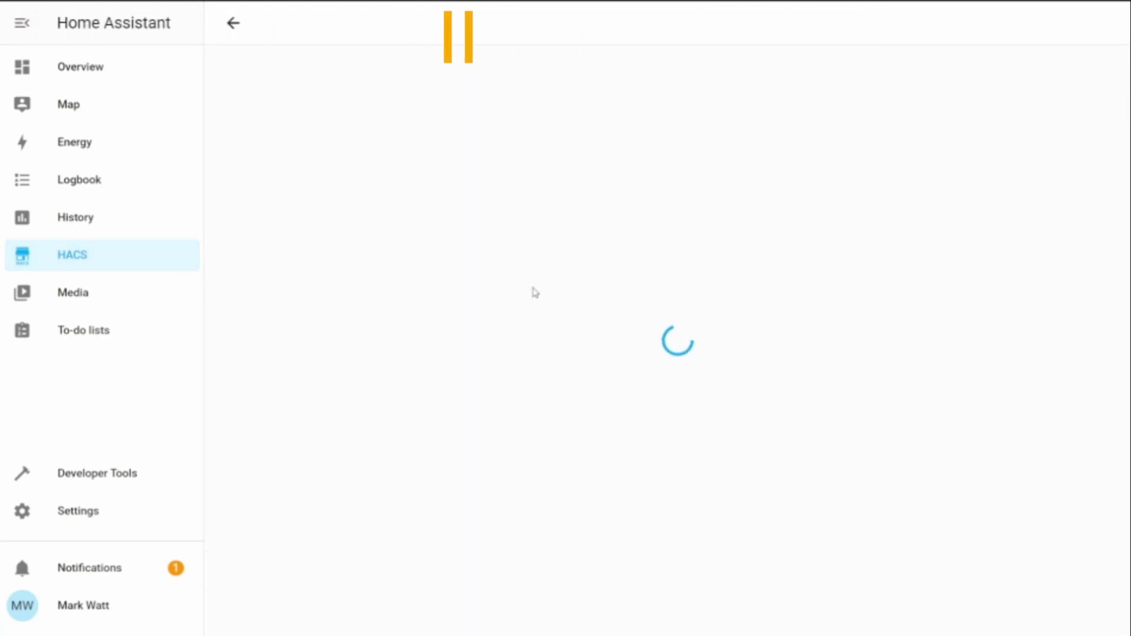
{"action": "scroll", "coordinate": [765, 424], "scroll_direction": "down", "scroll_amount": 1}
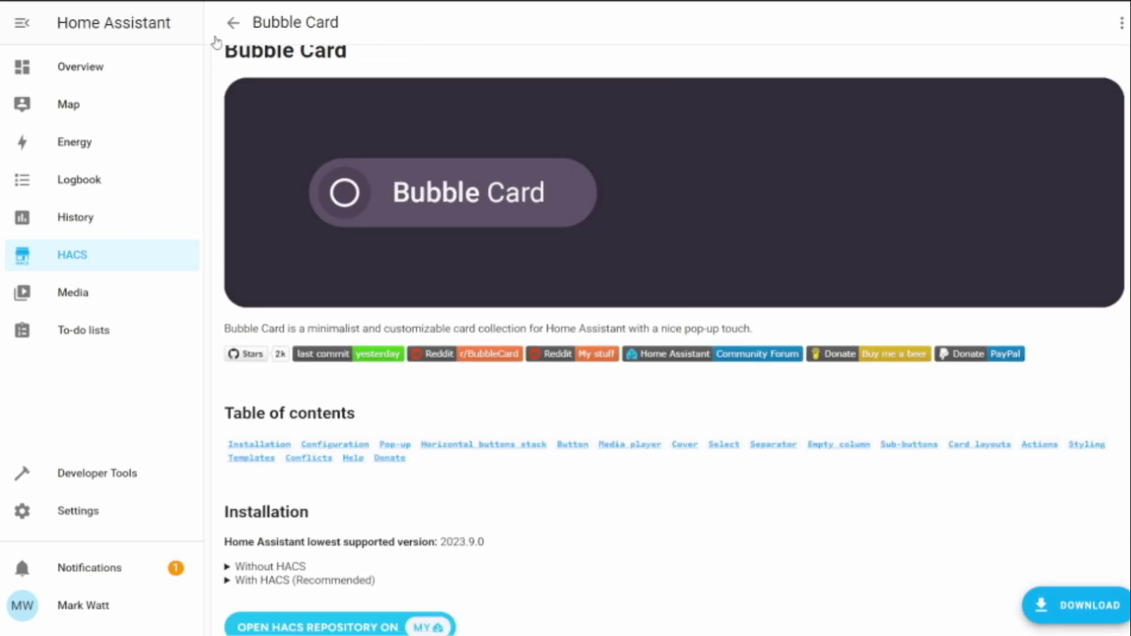
{"action": "left_click", "coordinate": [234, 24]}
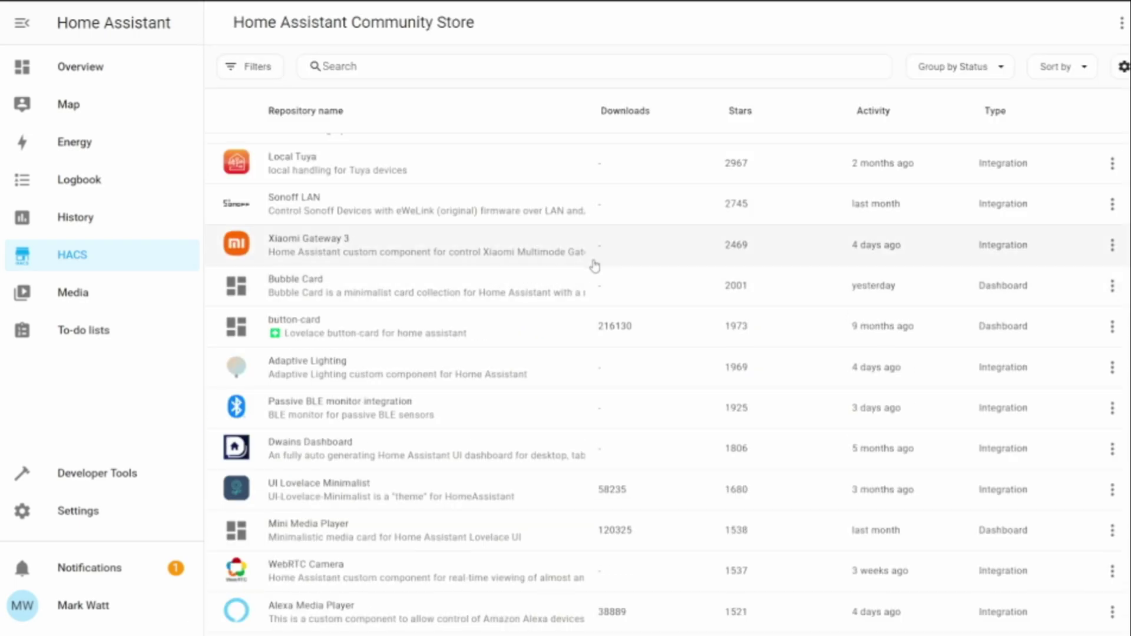
{"action": "scroll", "coordinate": [652, 244], "scroll_direction": "down", "scroll_amount": 10}
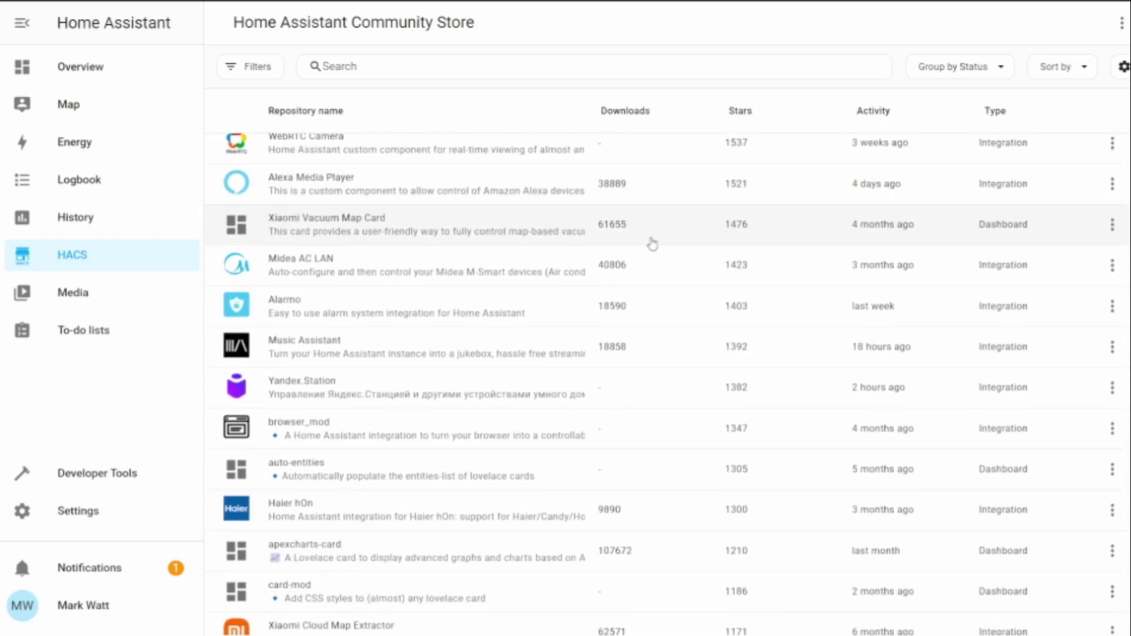
{"action": "scroll", "coordinate": [652, 243], "scroll_direction": "down", "scroll_amount": 15}
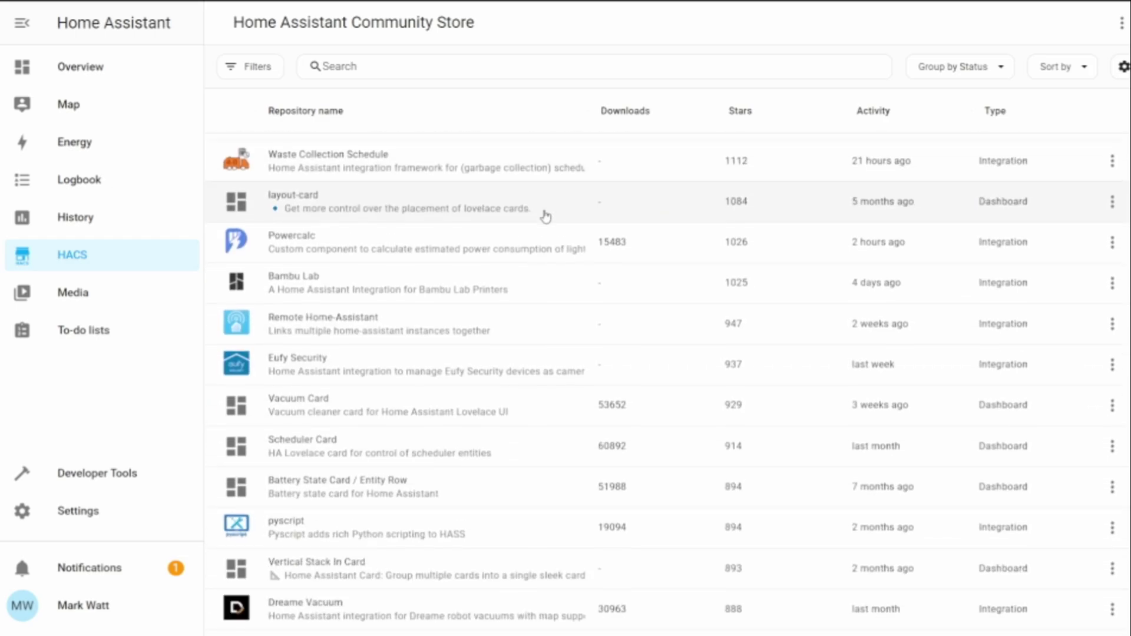
{"action": "scroll", "coordinate": [546, 216], "scroll_direction": "down", "scroll_amount": 8}
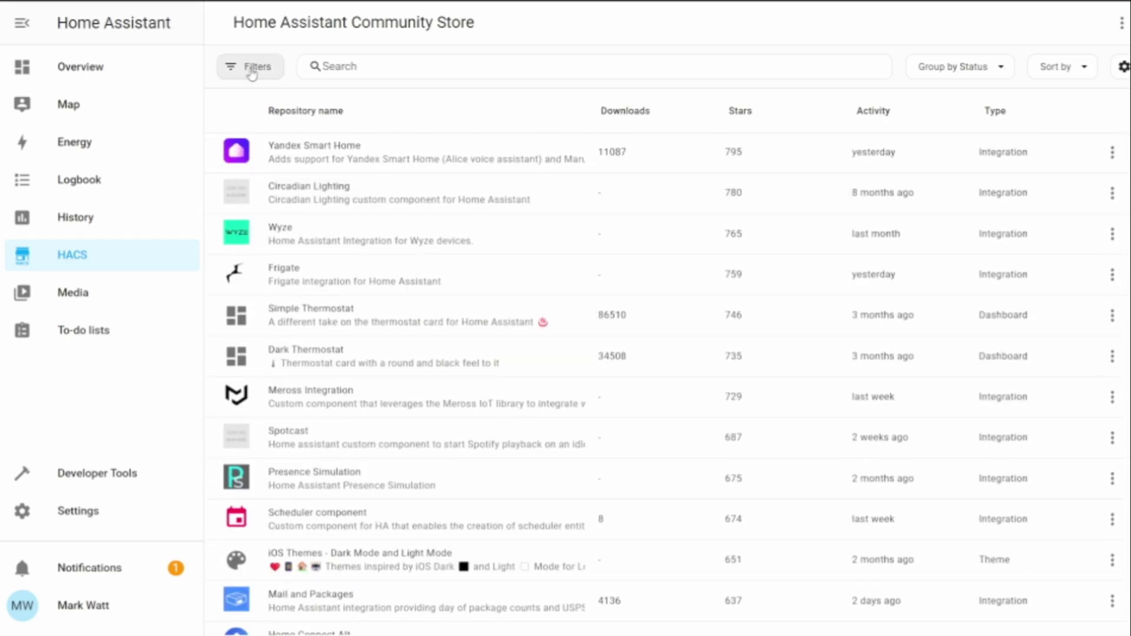